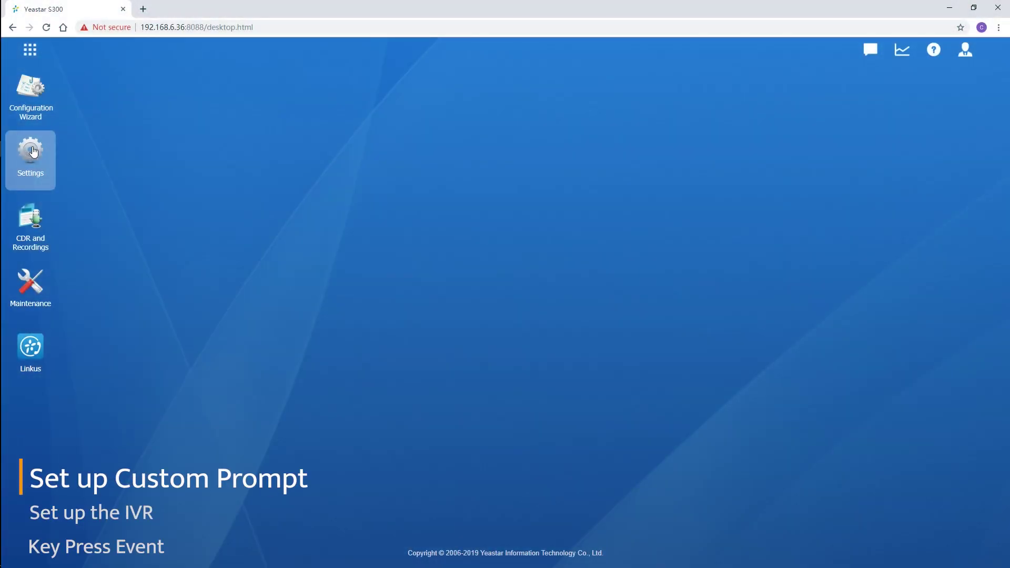
- Go to the Custom Prompts list under Settings > Voice Prompts
left_click(33, 152)
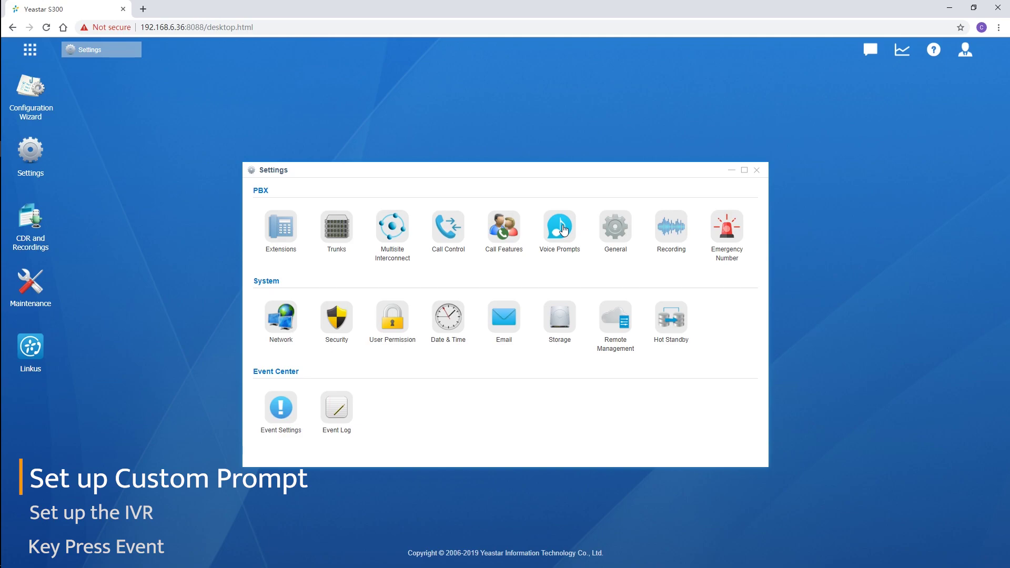
left_click(562, 229)
left_click(593, 192)
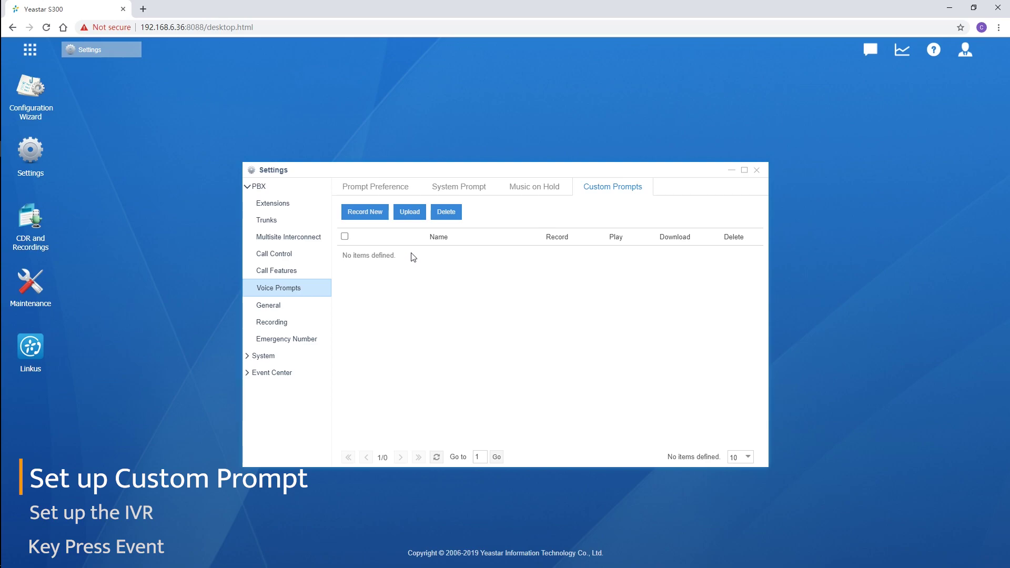
- Upload the Invalid_Key audio file as a custom prompt, then begin recording a new one
left_click(419, 214)
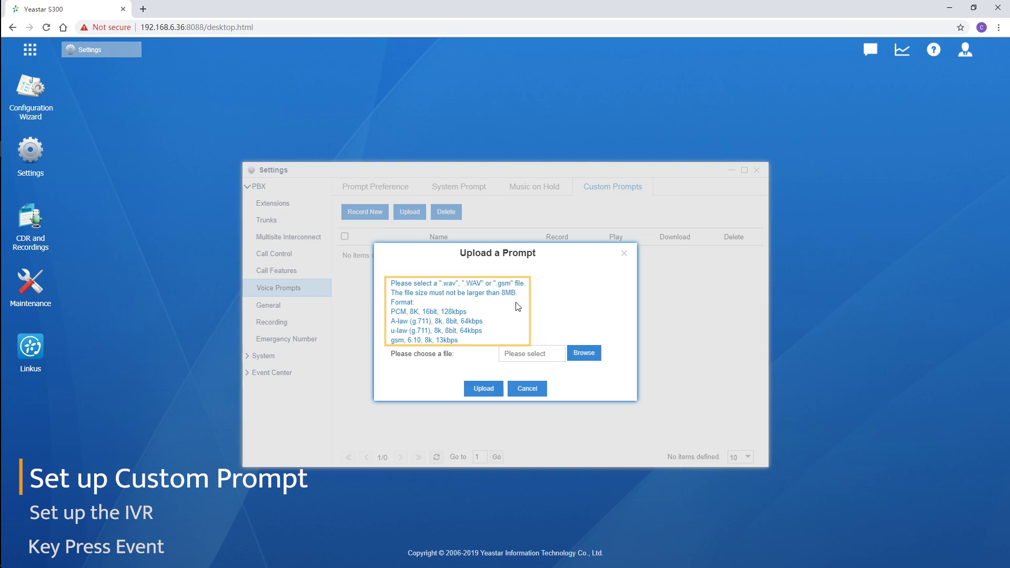
left_click(586, 355)
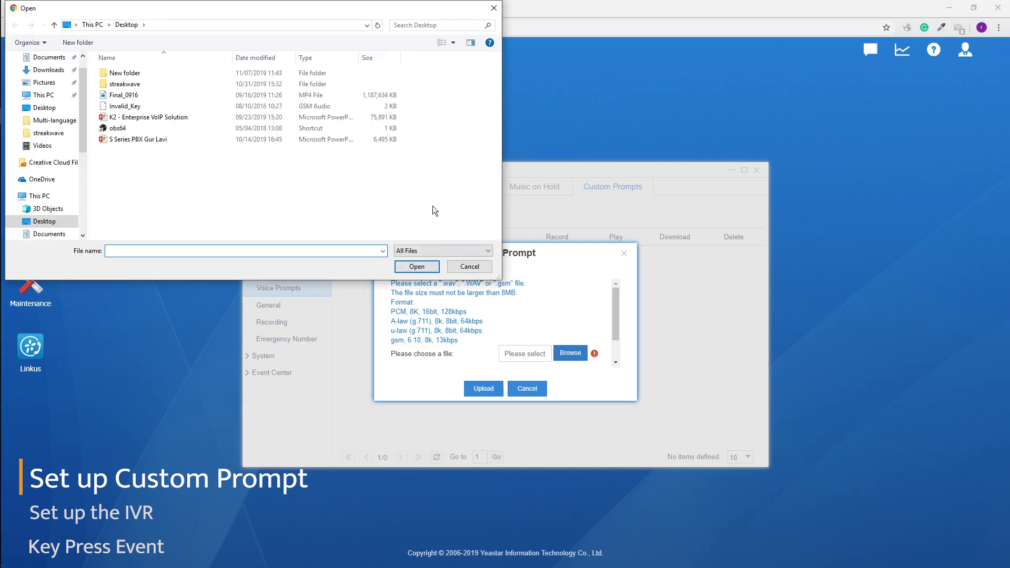
left_click(363, 105)
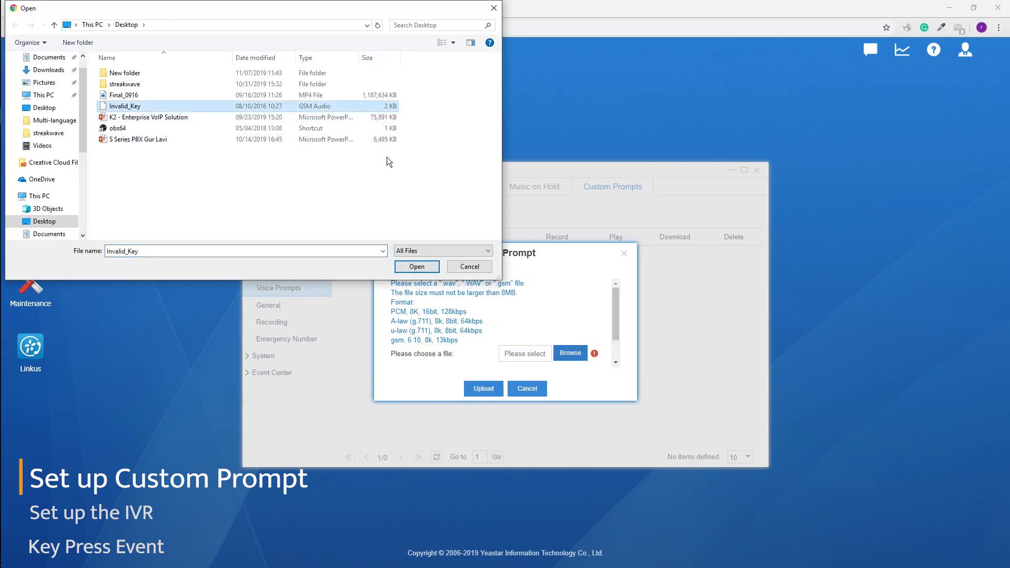
left_click(416, 267)
left_click(481, 390)
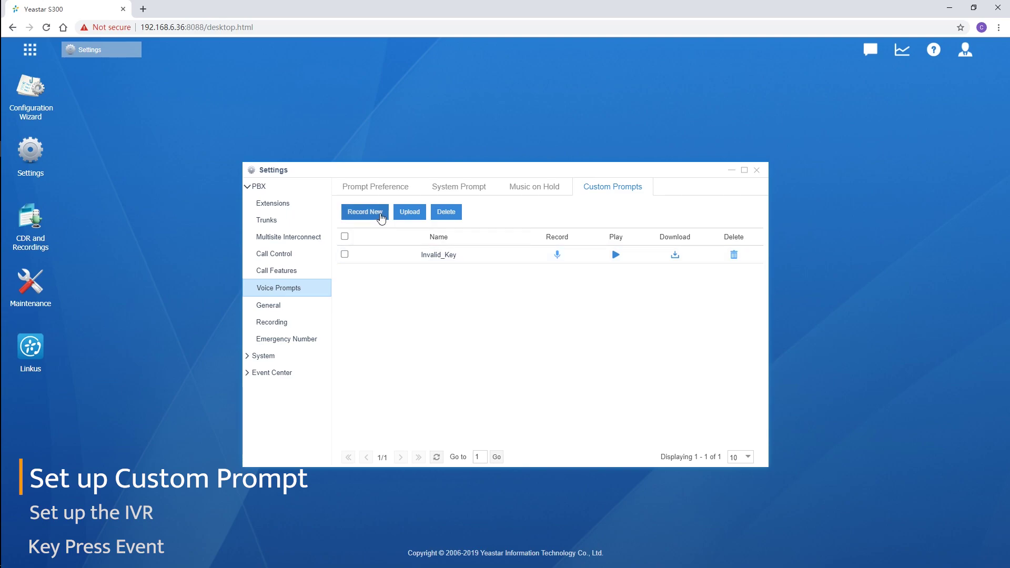
left_click(377, 213)
- Record a new custom prompt named welcome through extension 501
left_click(497, 304)
type("we")
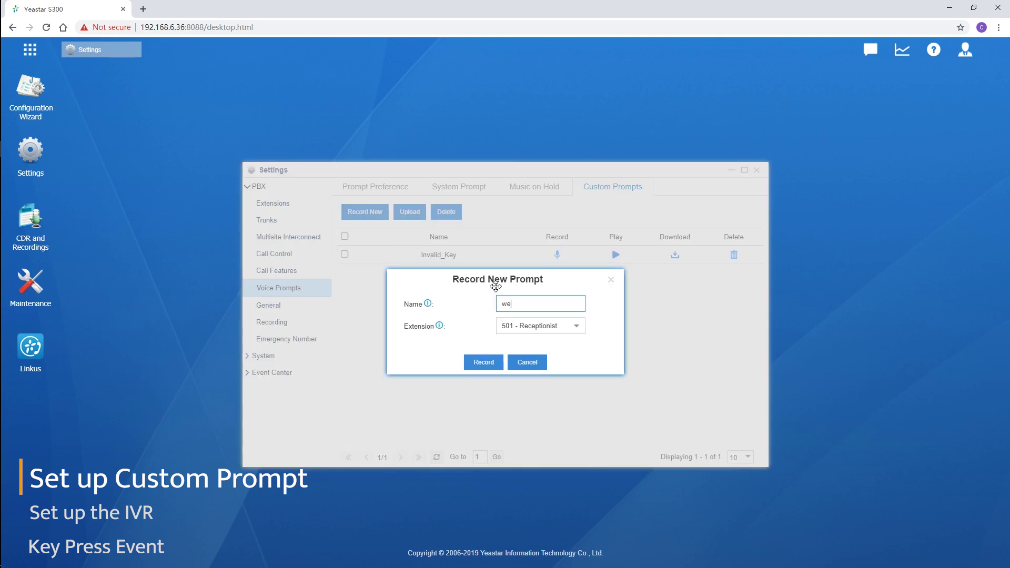
type("lcome")
left_click(484, 364)
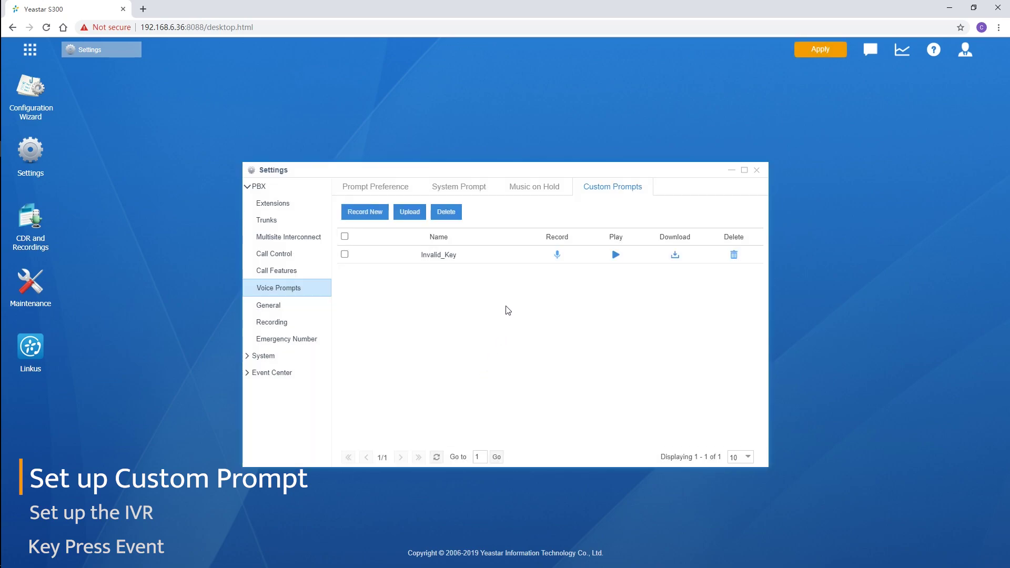
- Apply the changes, reload the page, and return to the Custom Prompts list
left_click(821, 49)
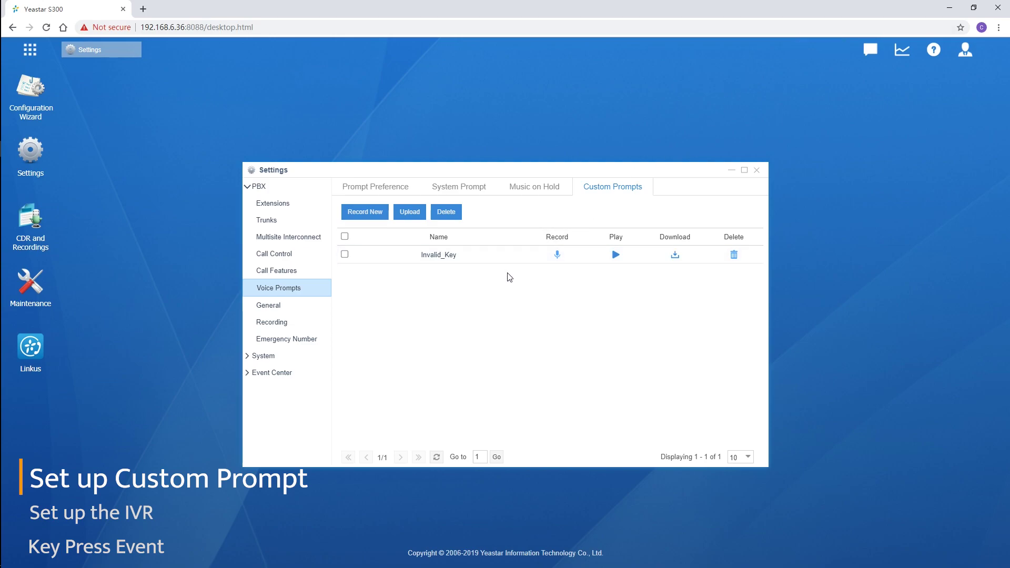
left_click(47, 28)
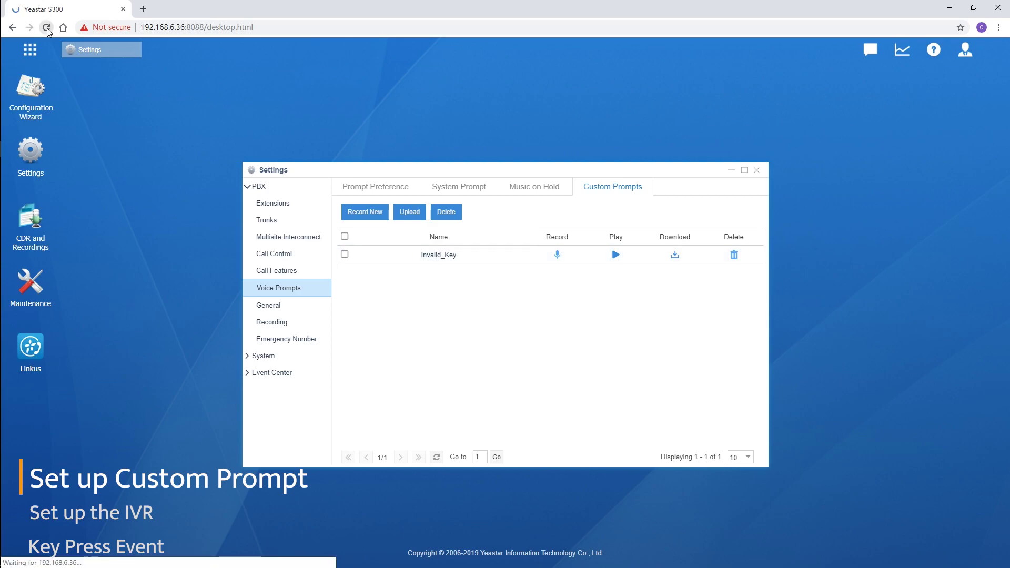
left_click(36, 163)
left_click(547, 227)
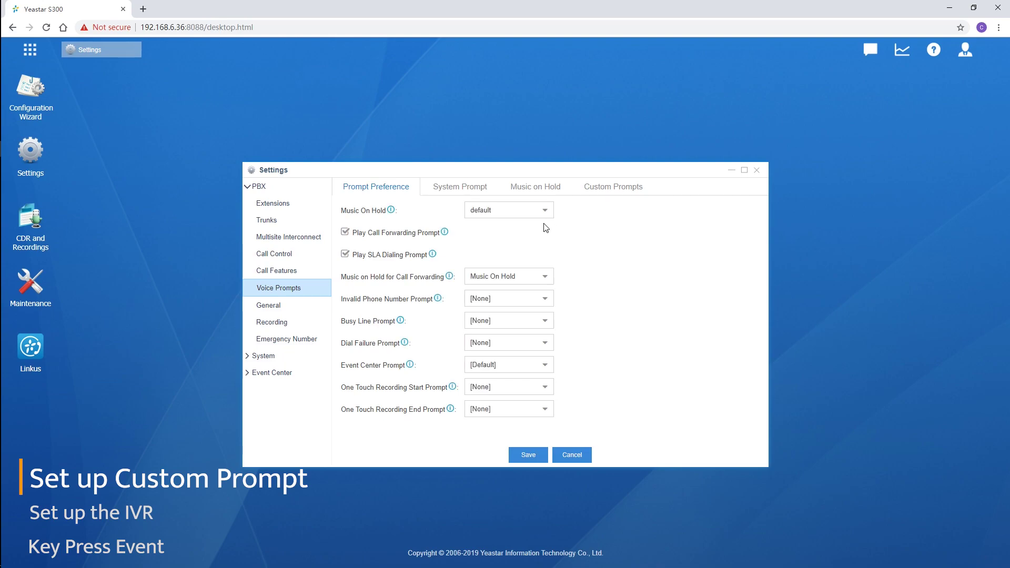
left_click(594, 187)
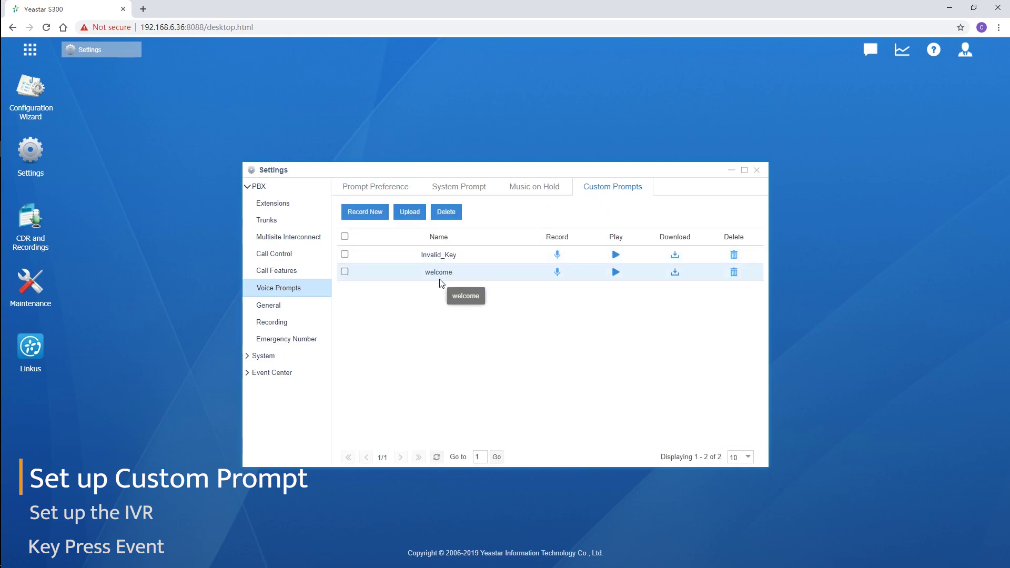
- Add a new IVR numbered 6500 and check the 6500–6599 IVR extension range in General Preferences
left_click(281, 272)
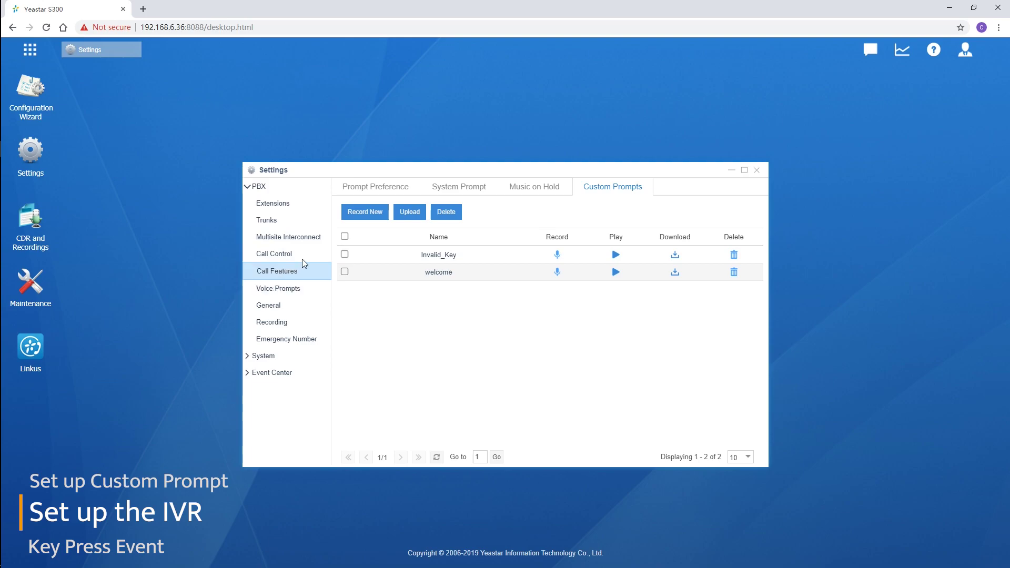
left_click(349, 211)
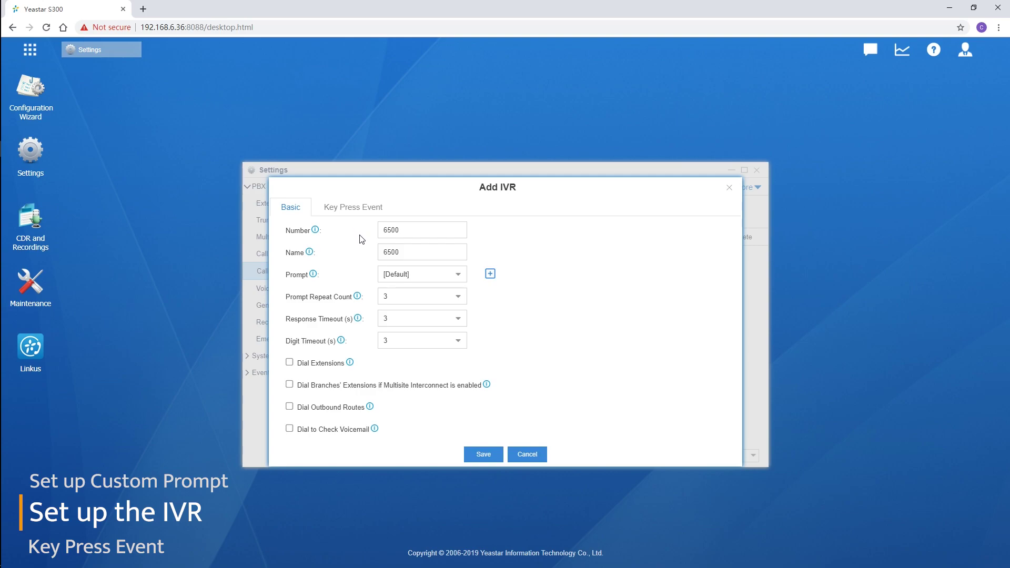
left_click(412, 232)
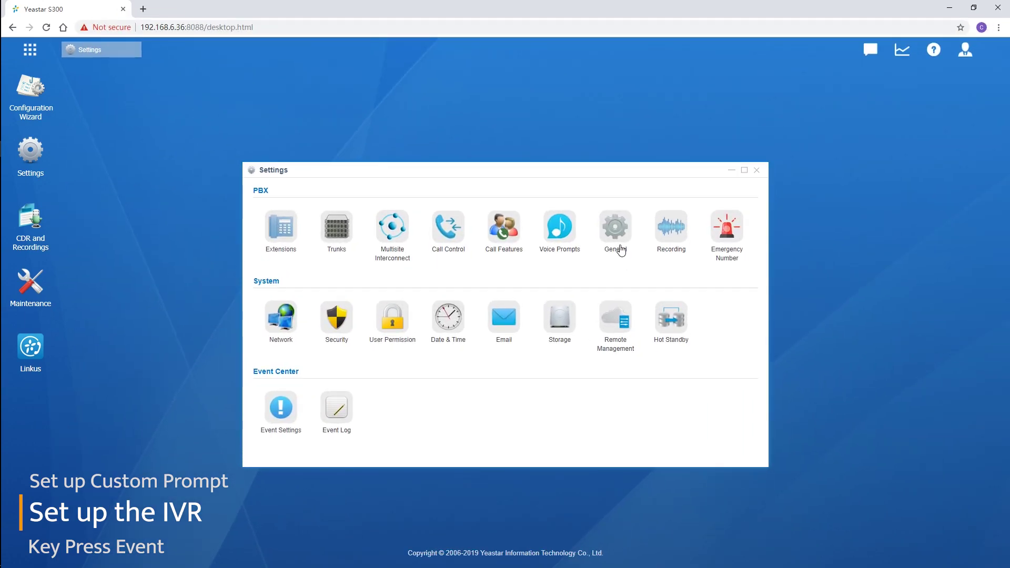
left_click(622, 251)
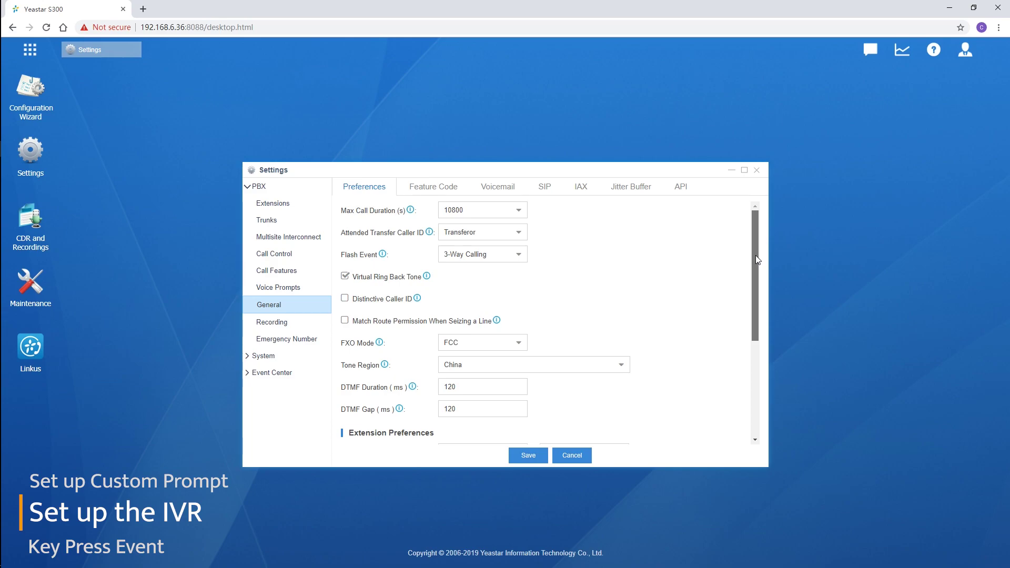
left_click_drag(756, 255, 741, 349)
scroll(741, 353, "down", 1)
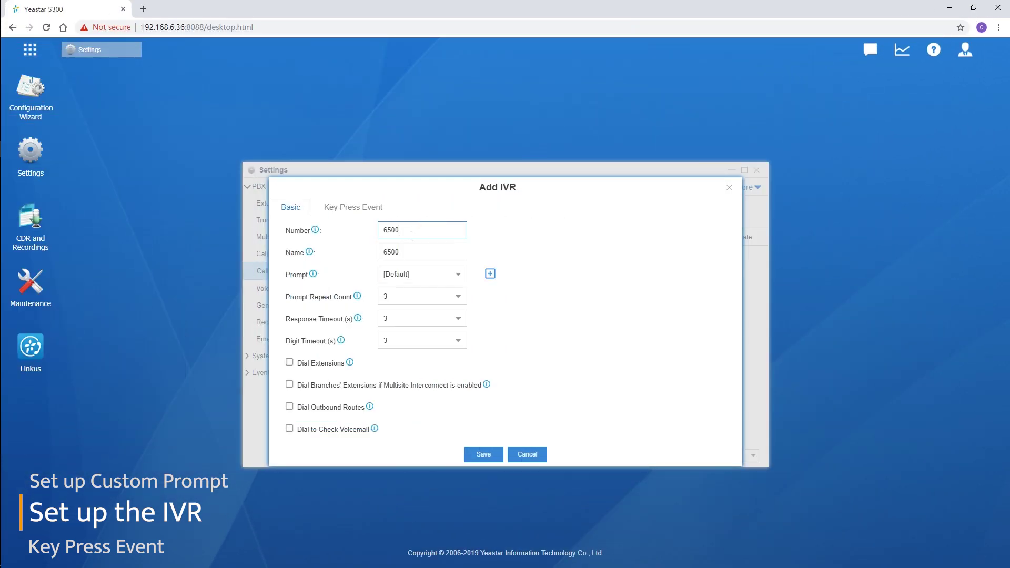
- Replace the default IVR name 6500 with welcome
left_click(397, 252)
left_click_drag(397, 251, 380, 251)
type("welcome")
- Choose welcome as the IVR prompt, then add and remove an extra prompt row
left_click(459, 277)
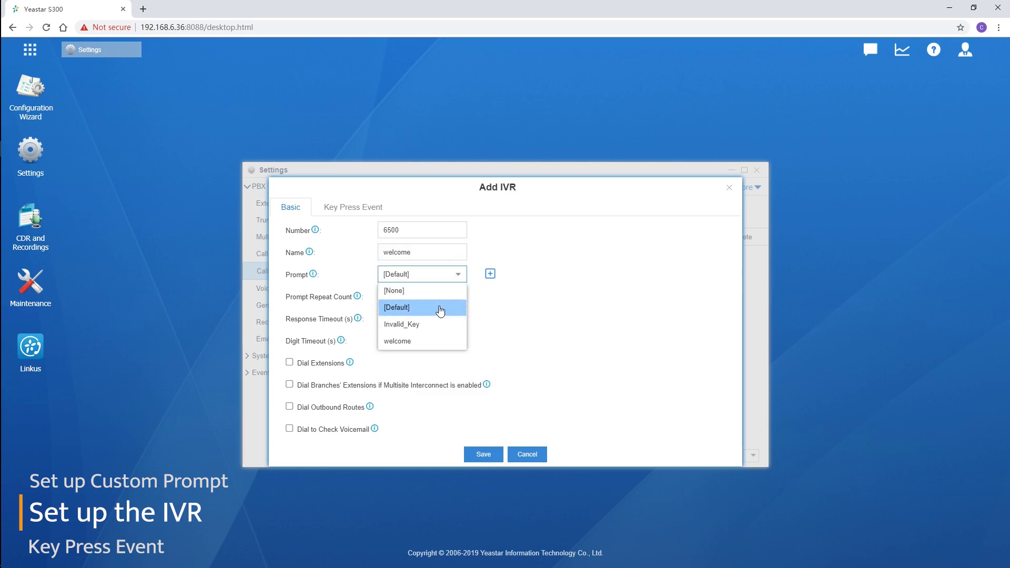
left_click(425, 343)
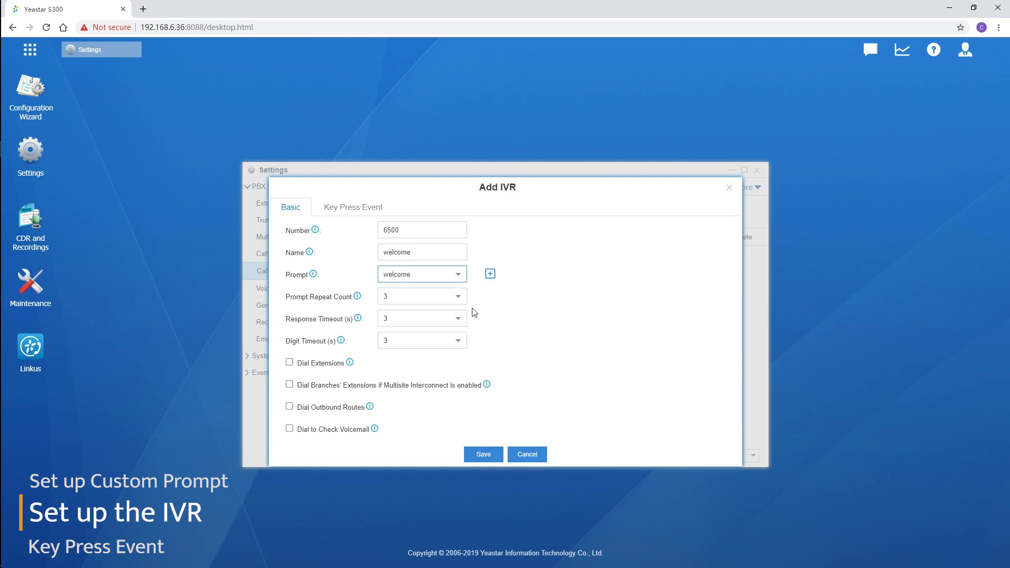
left_click(490, 274)
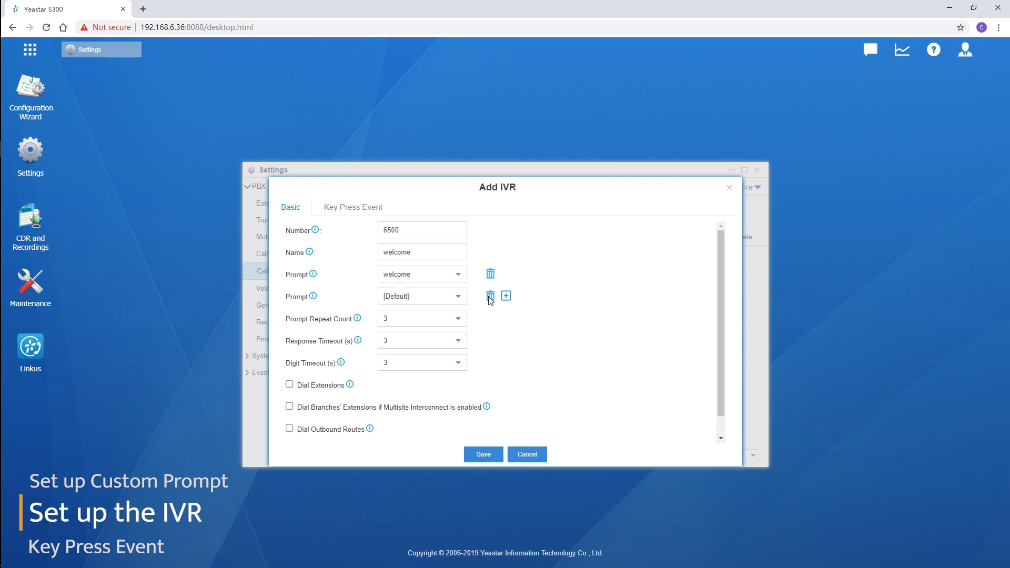
left_click(489, 298)
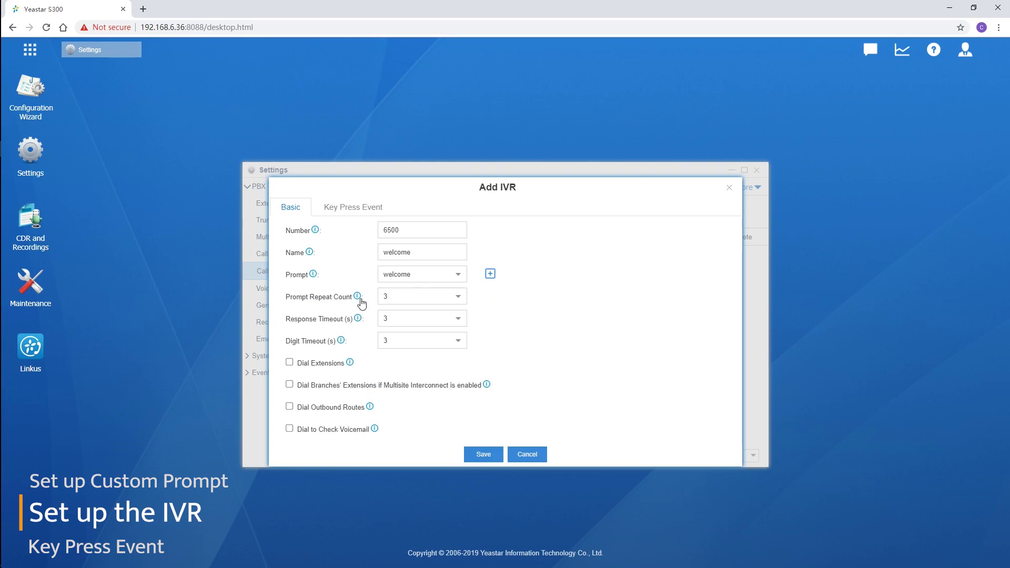
- Confirm the Basic tab shows number 6500, name welcome, prompt welcome, and unticked dial options
mouse_move(358, 298)
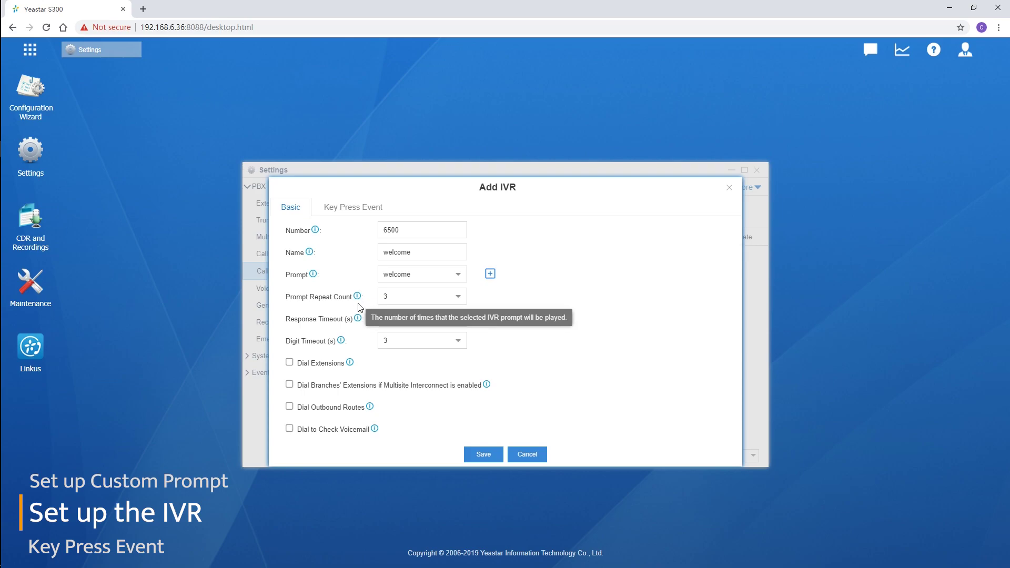
mouse_move(359, 321)
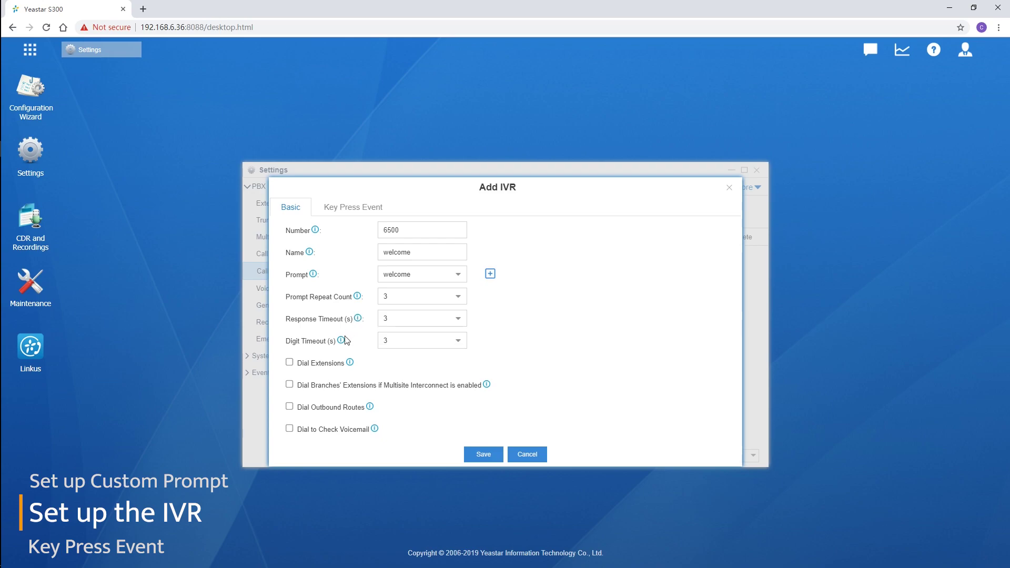
mouse_move(343, 343)
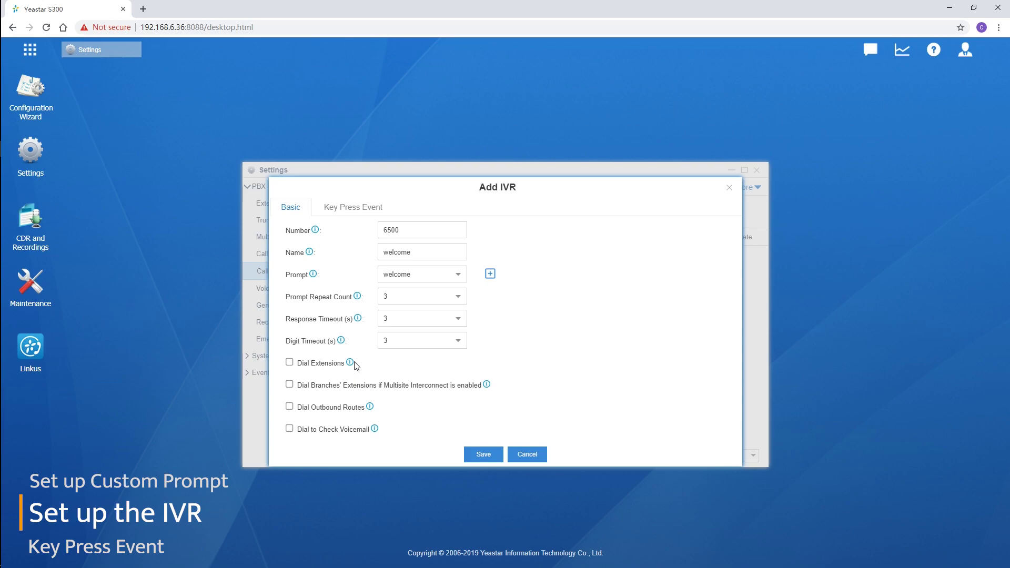
mouse_move(351, 362)
mouse_move(486, 385)
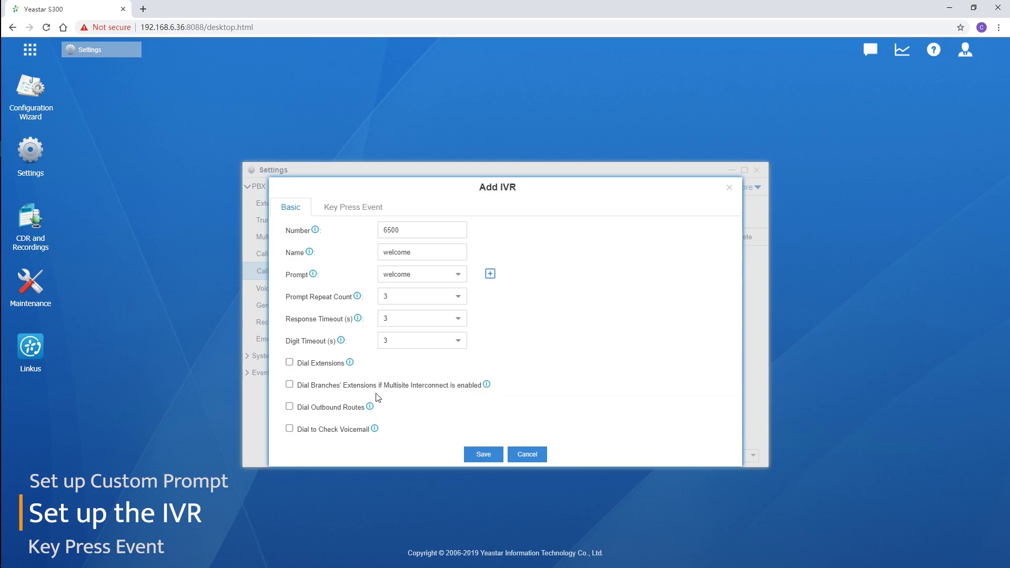
mouse_move(370, 411)
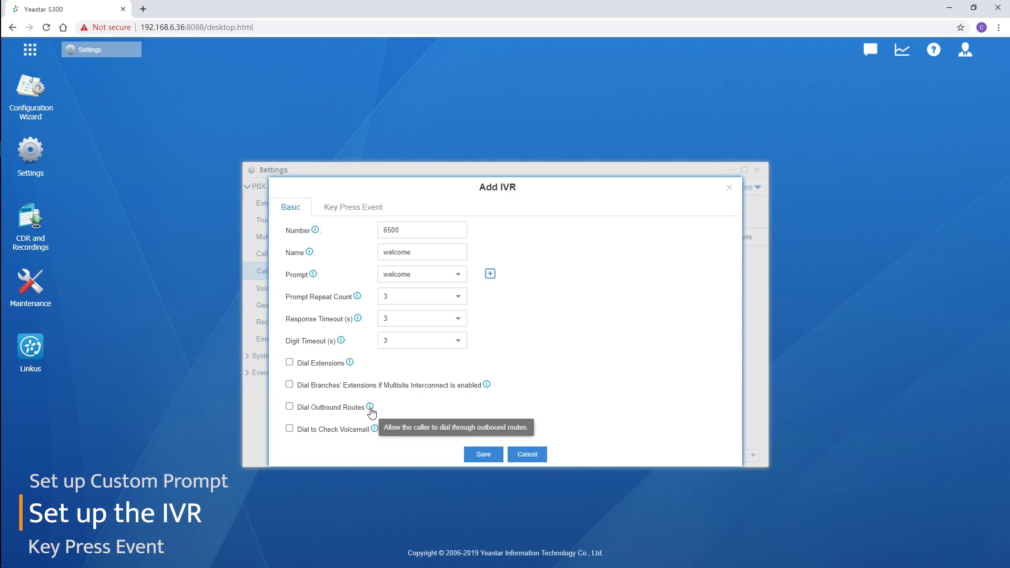
mouse_move(375, 433)
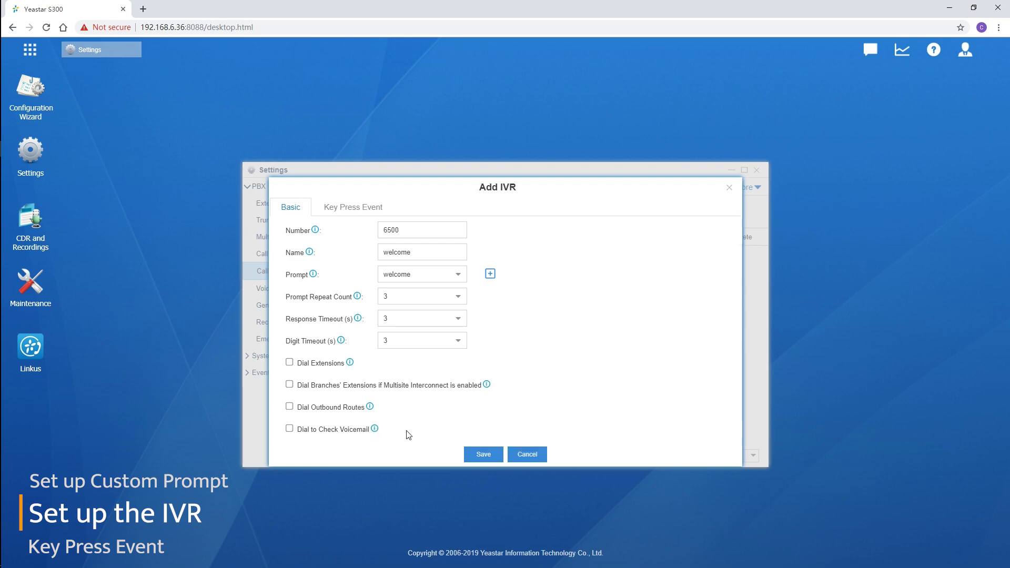
- Save and apply IVR 6500, then reopen it on the Key Press Event tab
left_click(484, 455)
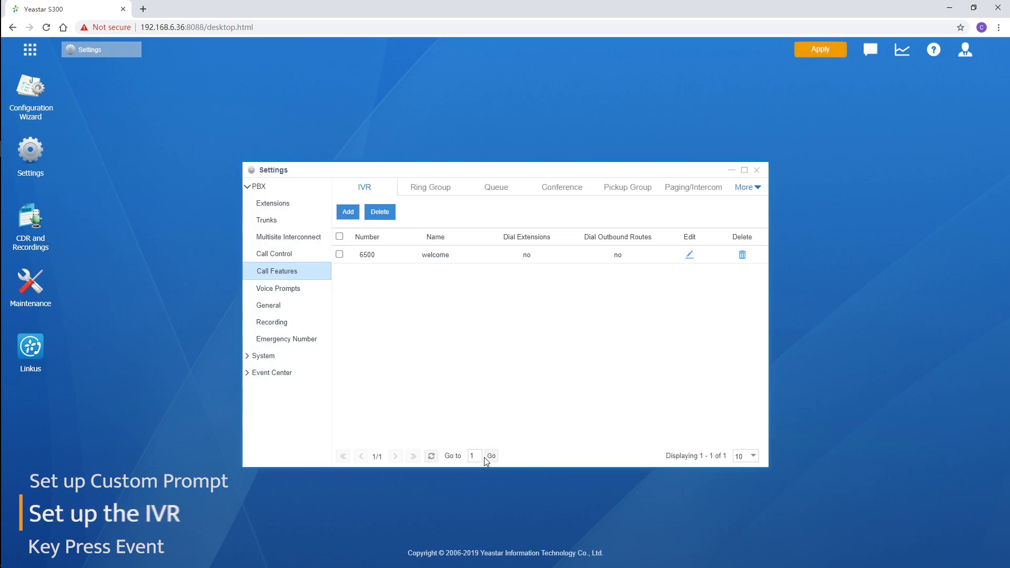
left_click(822, 57)
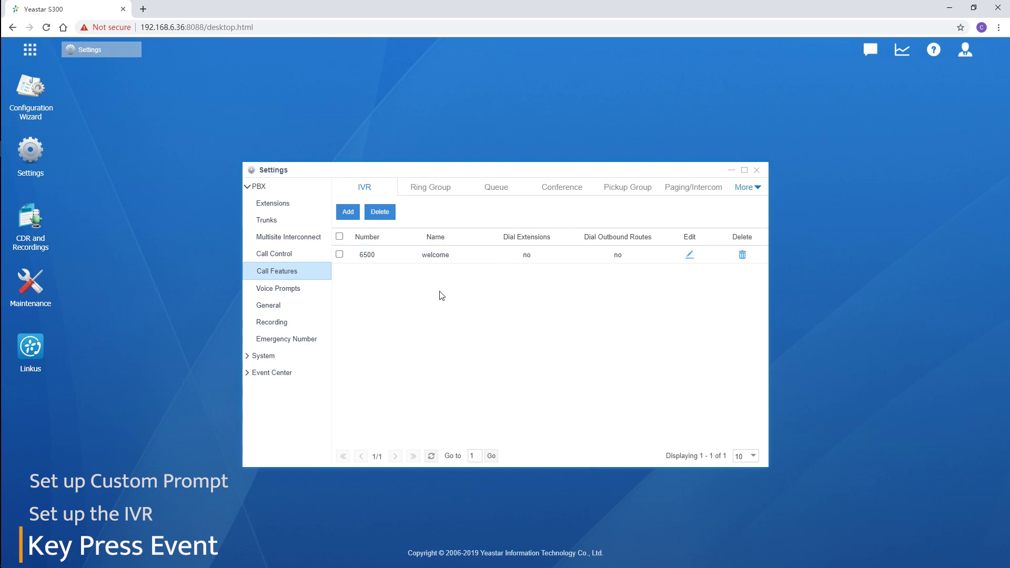
double_click(436, 257)
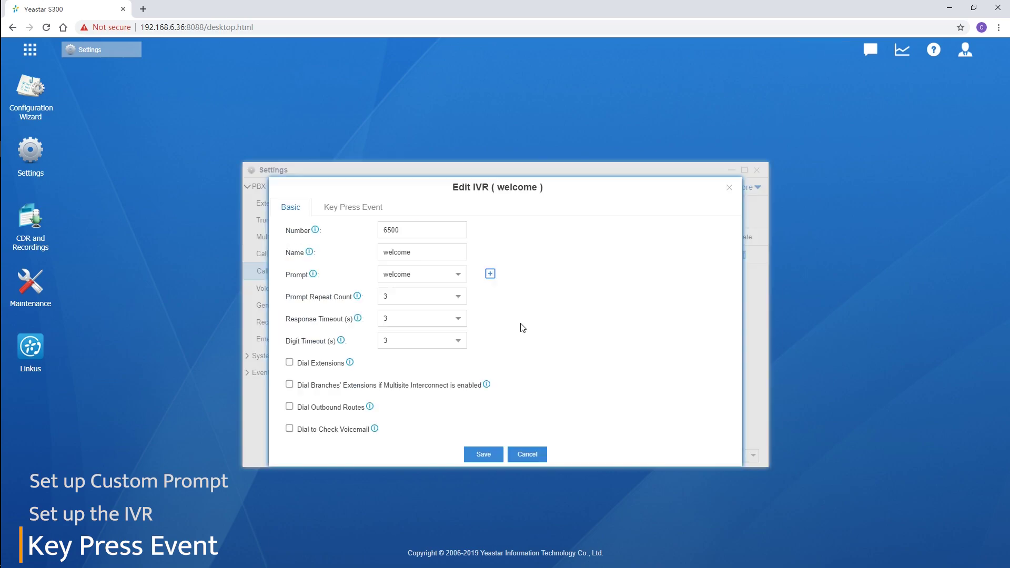
left_click(370, 208)
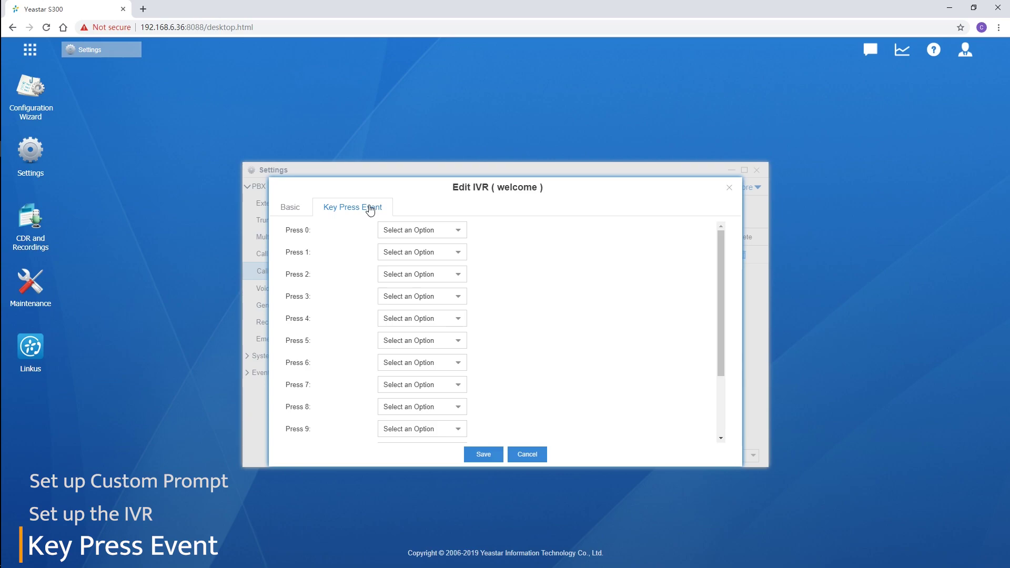
- Browse key 0's destination choices without selecting one
left_click(460, 235)
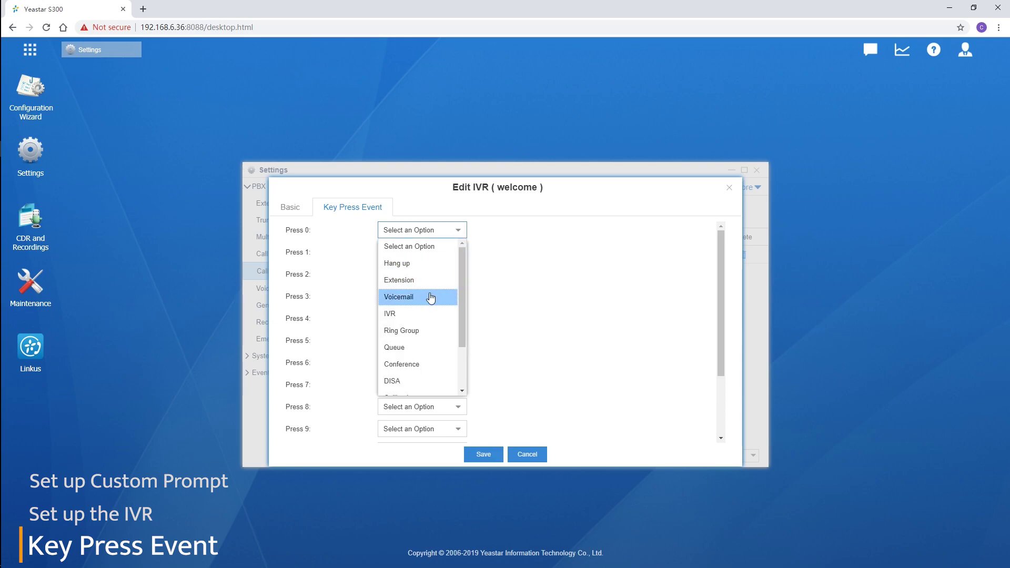
scroll(421, 311, "down", 2)
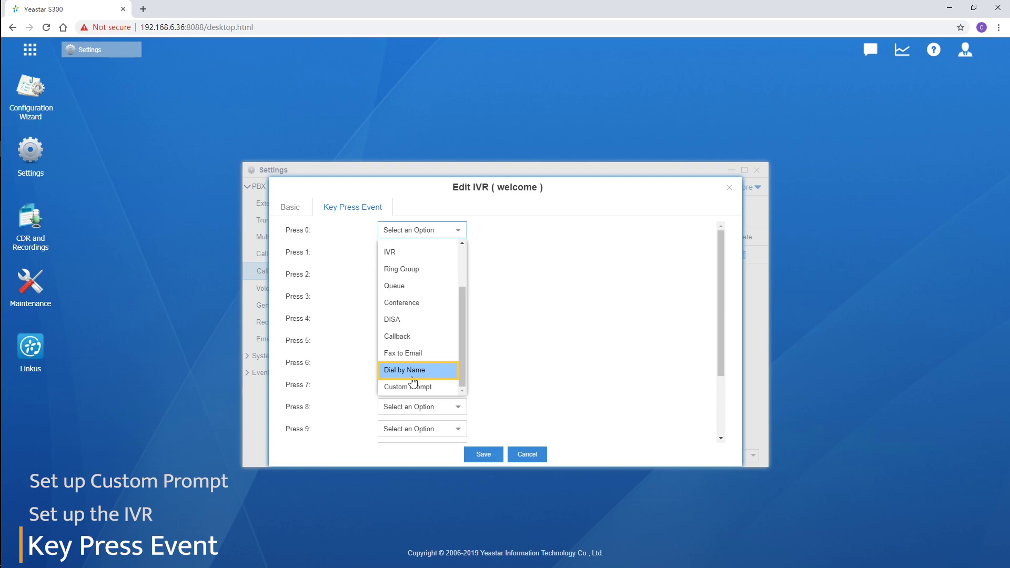
left_click(473, 339)
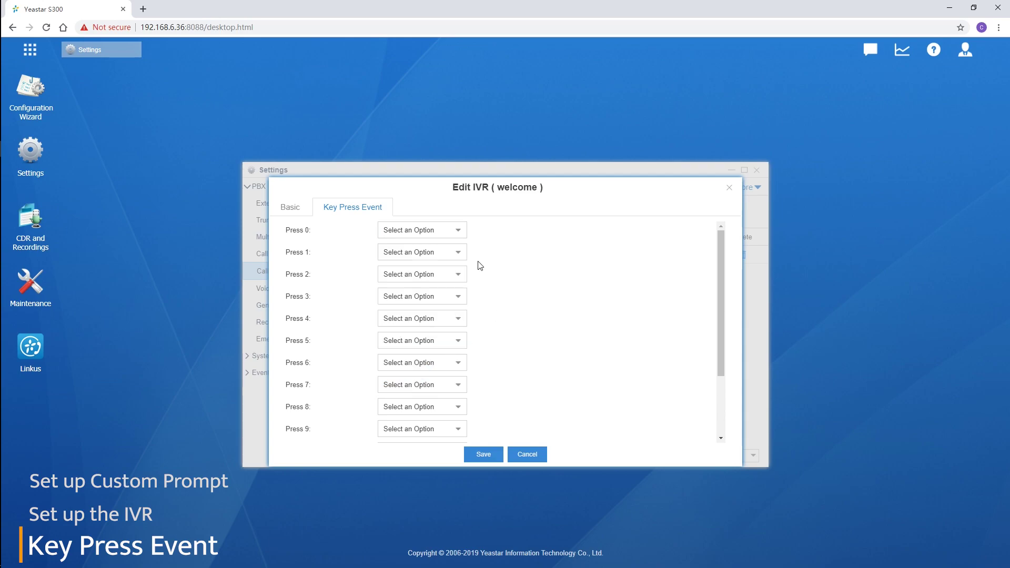
- Route key 1 to the Sales ring group, key 2 to the Support queue, key 0 to extension 501 - Receptionist
left_click(465, 256)
left_click(441, 353)
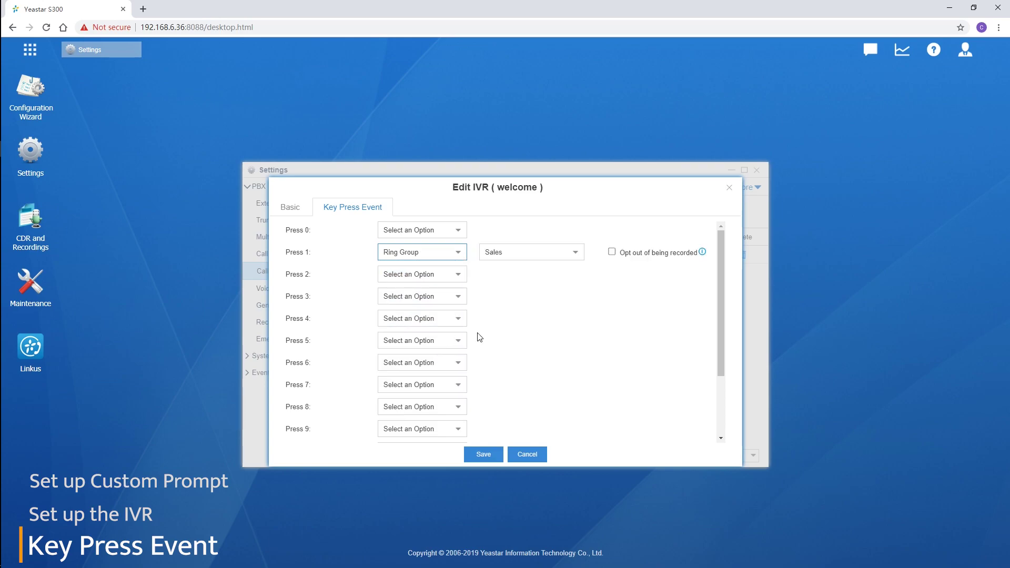
left_click(460, 276)
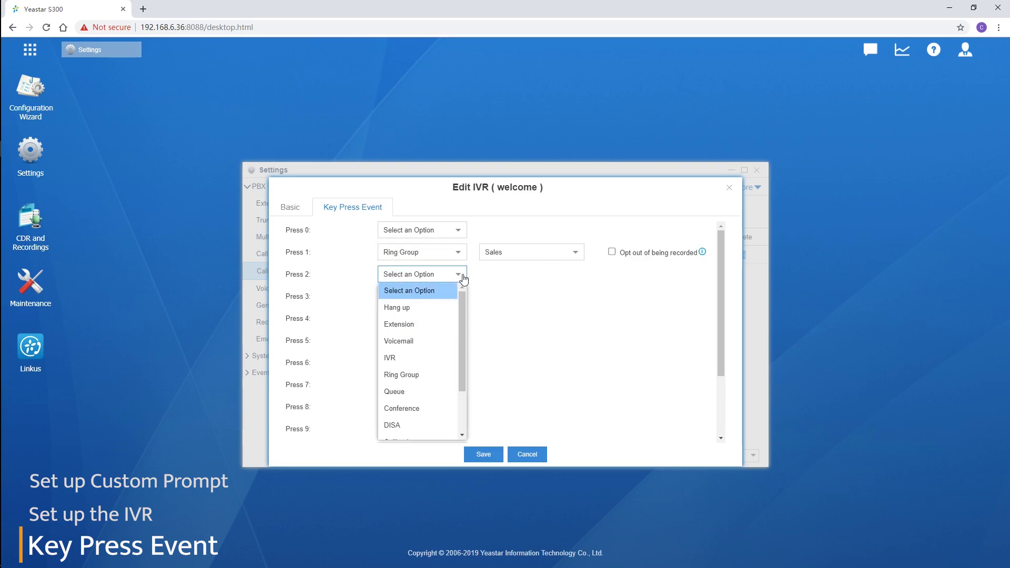
left_click(424, 391)
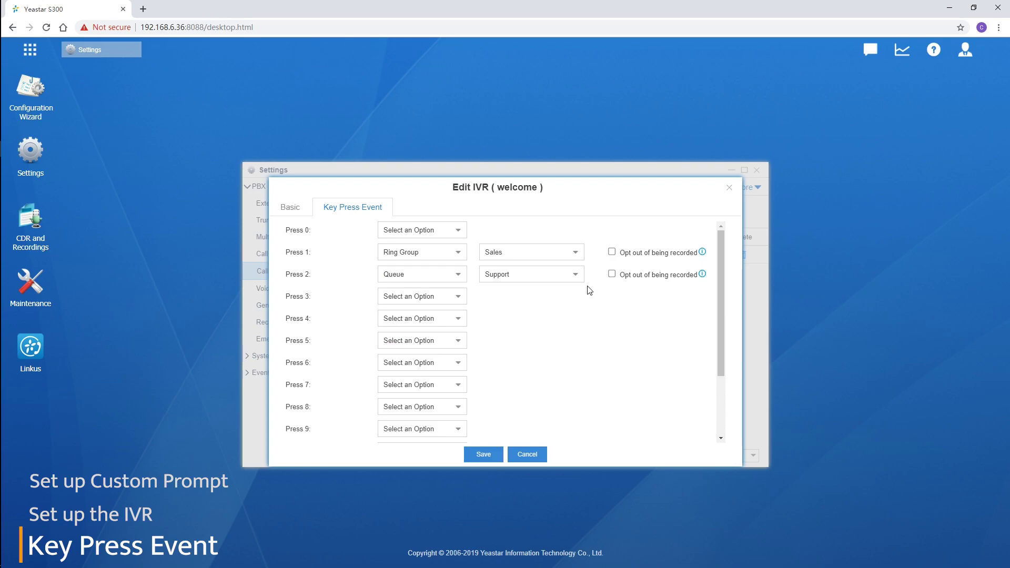
left_click(459, 230)
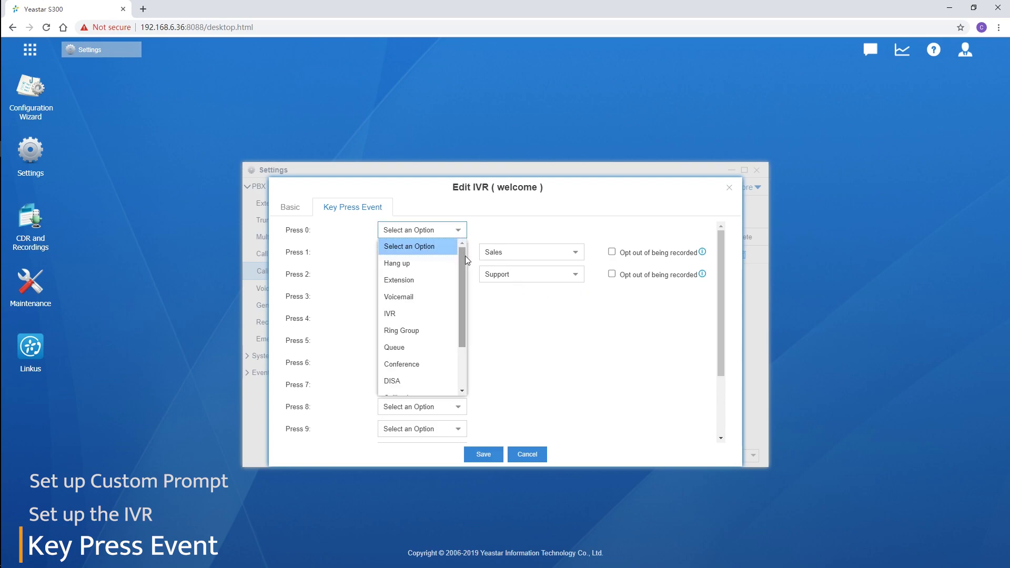
left_click(442, 279)
left_click(515, 328)
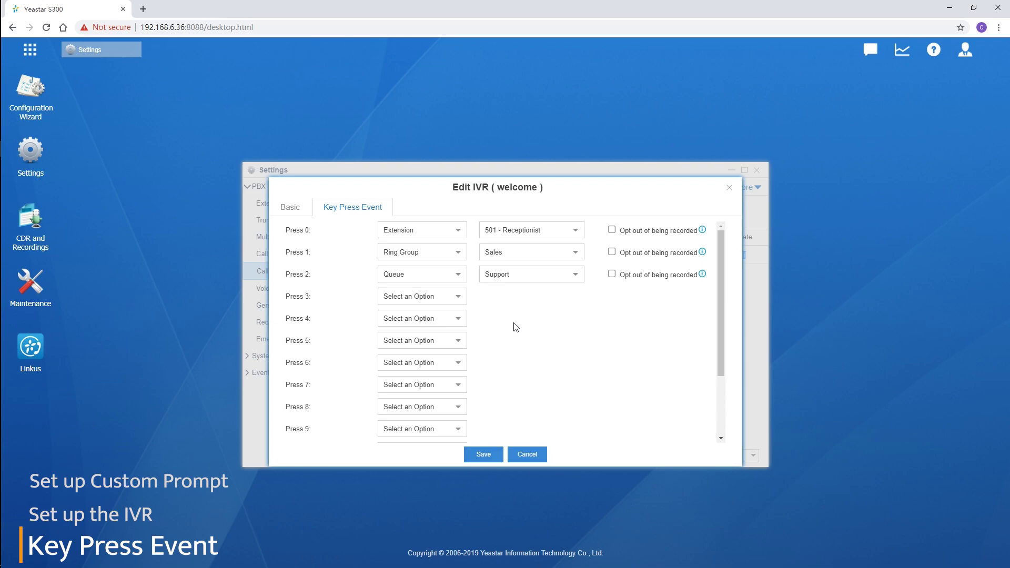
scroll(516, 327, "down", 3)
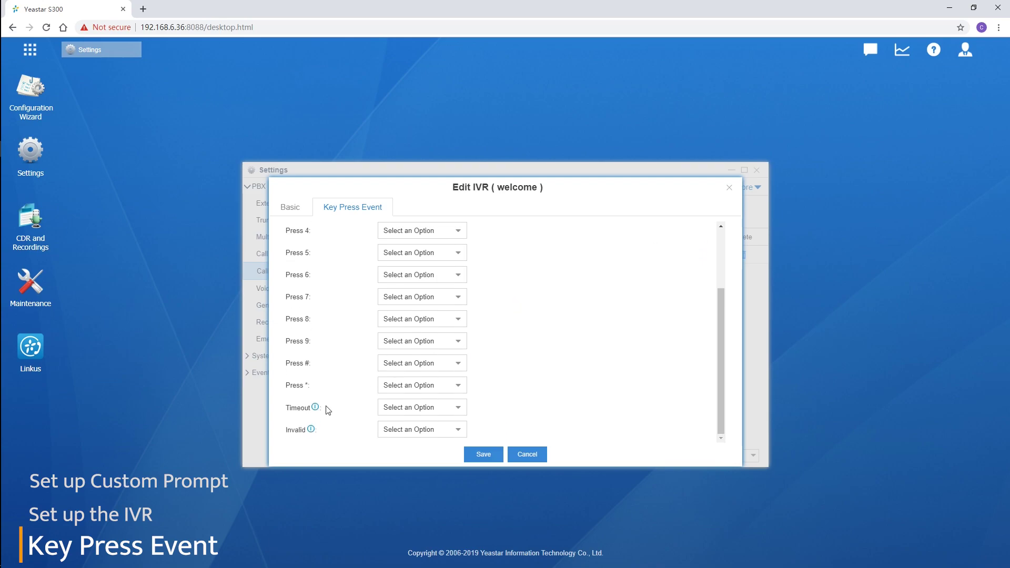
- Set invalid key presses to play the Invalid_Key custom prompt and save the IVR
mouse_move(317, 410)
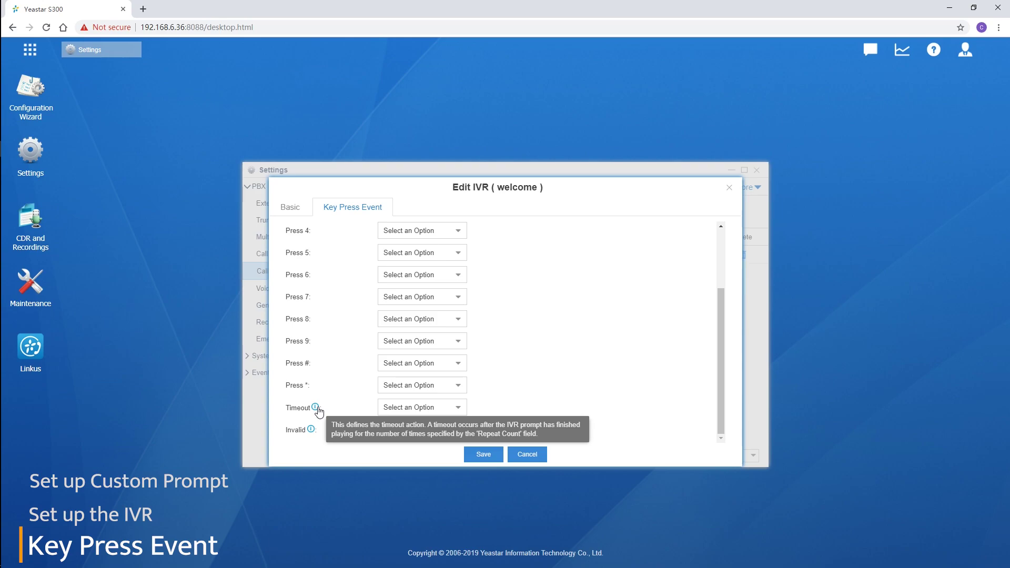
mouse_move(312, 431)
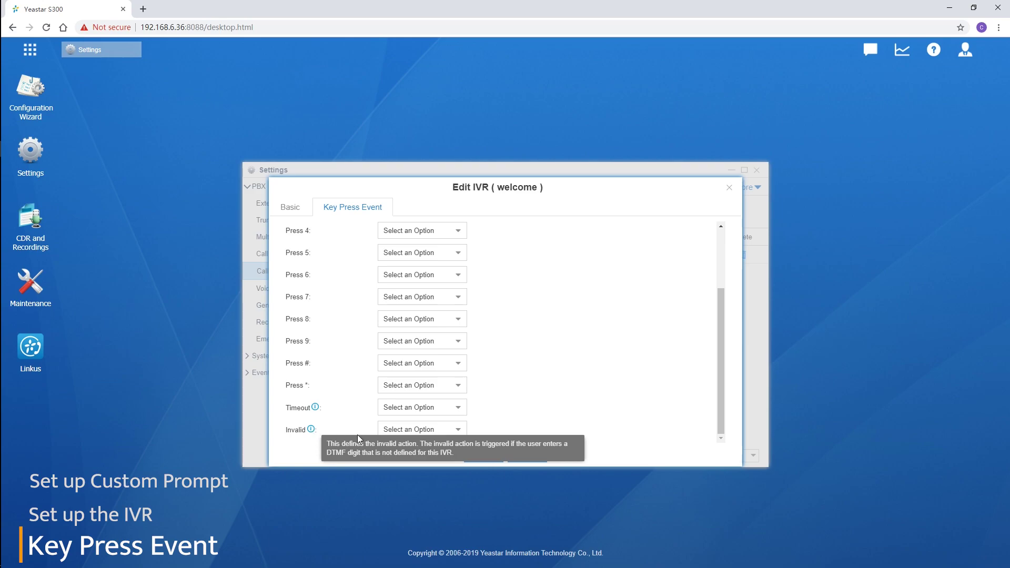
left_click(459, 431)
scroll(464, 389, "down", 3)
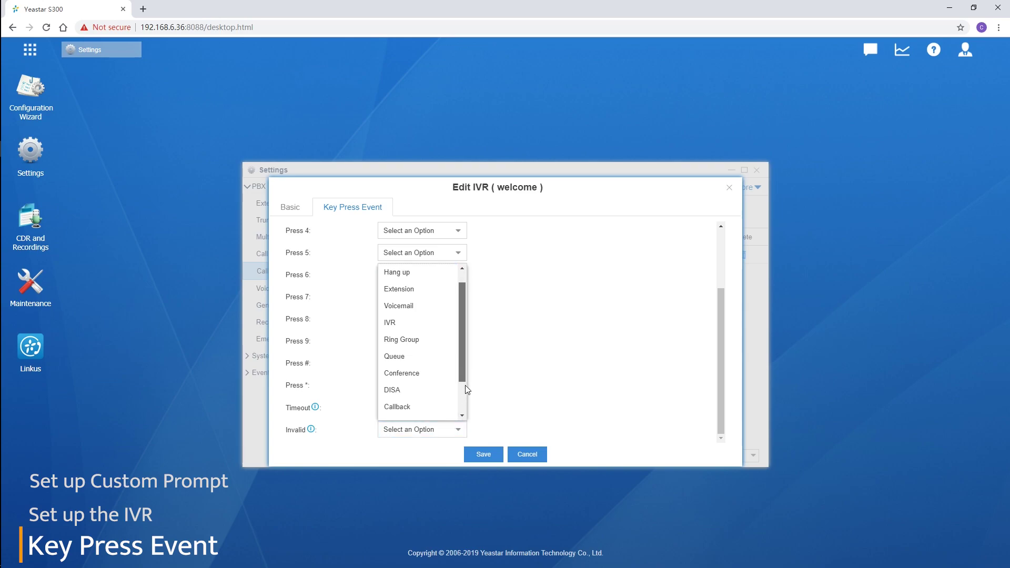
left_click(442, 414)
left_click(575, 430)
left_click(561, 445)
left_click(603, 436)
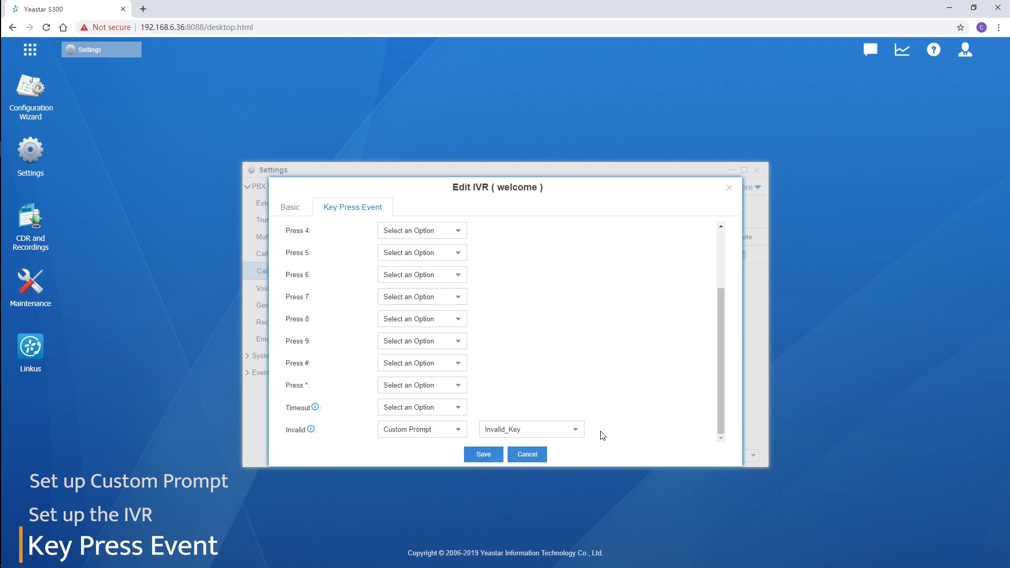
left_click(492, 452)
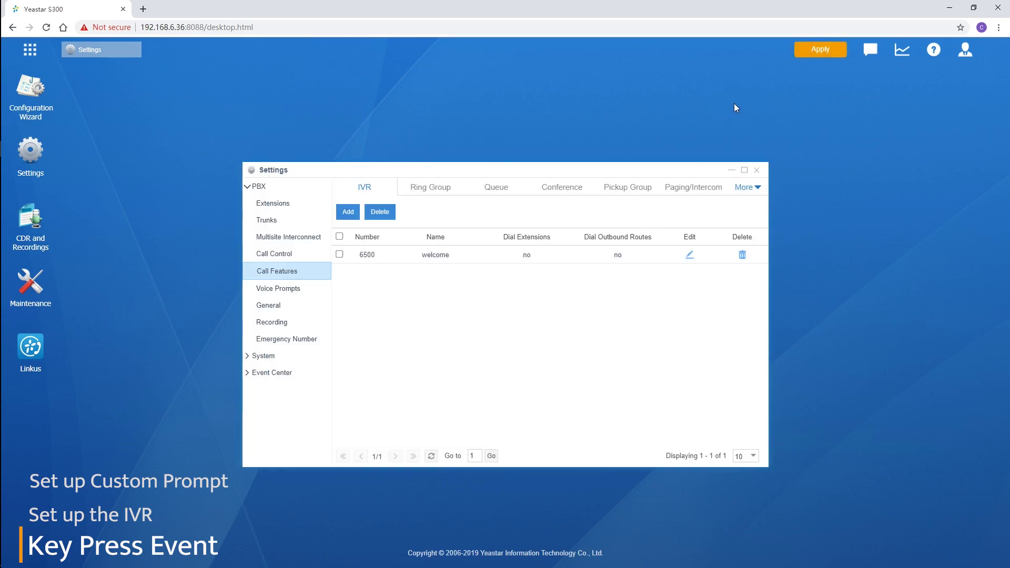
- Apply the IVR changes and open the Inbound route for editing
left_click(836, 50)
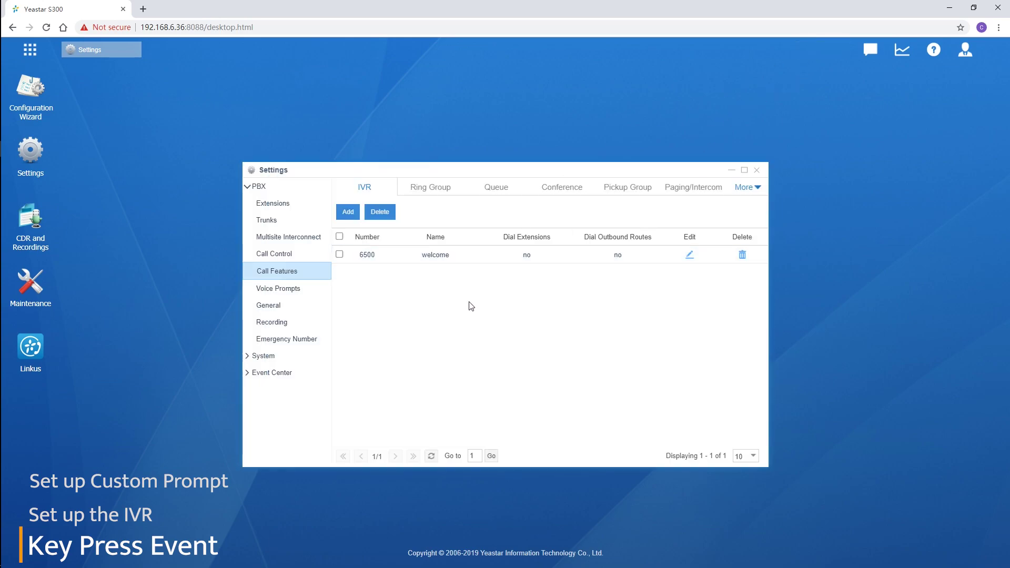
left_click(305, 256)
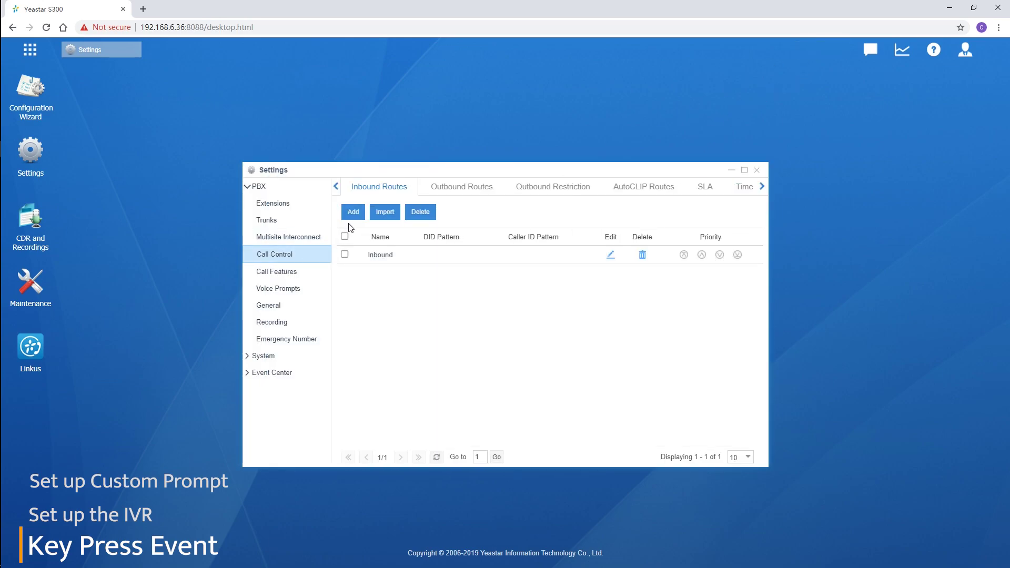
left_click(610, 255)
scroll(556, 279, "down", 3)
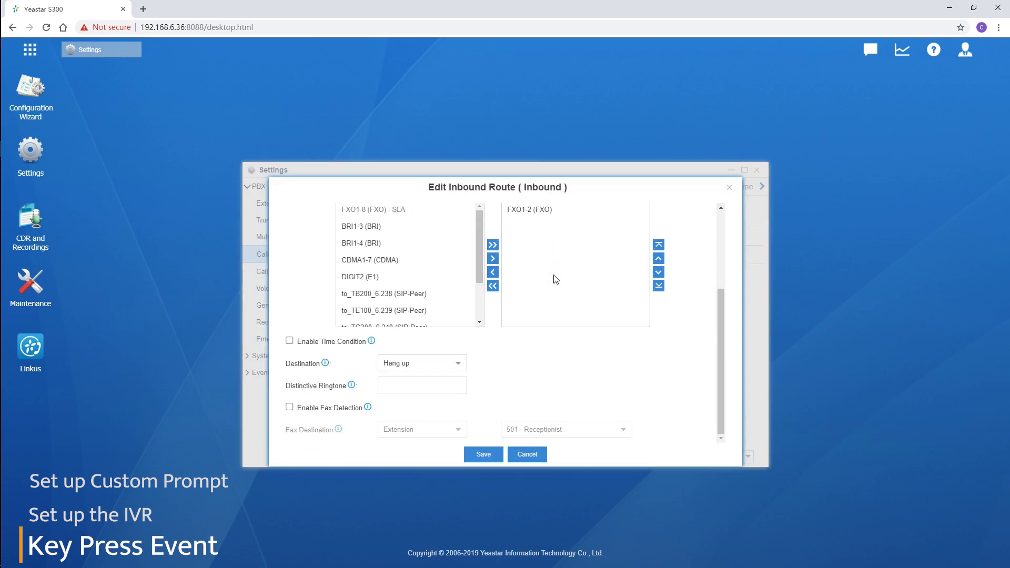
- Set the Inbound route destination to IVR welcome, save it, and apply
left_click(457, 364)
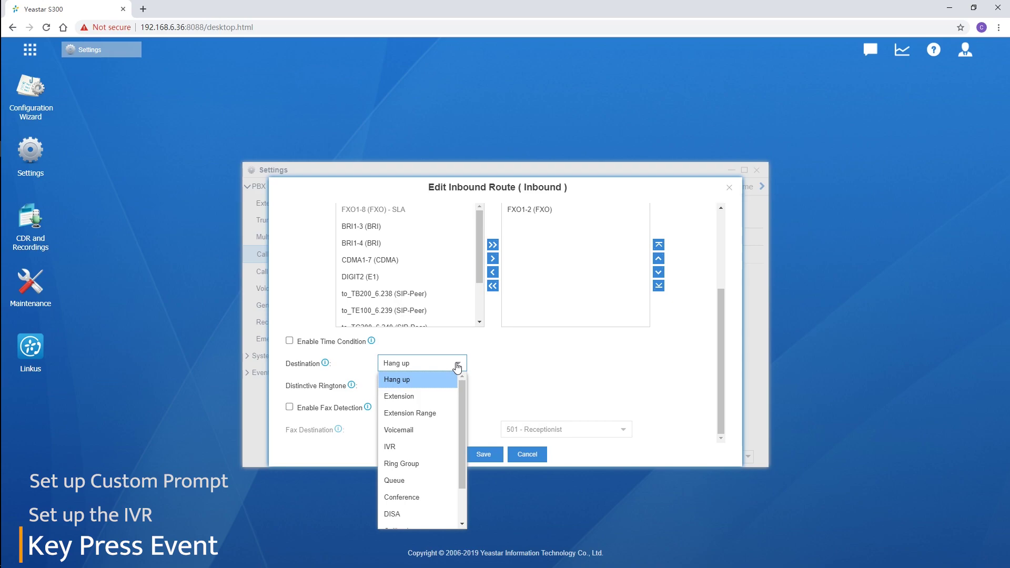
left_click(392, 447)
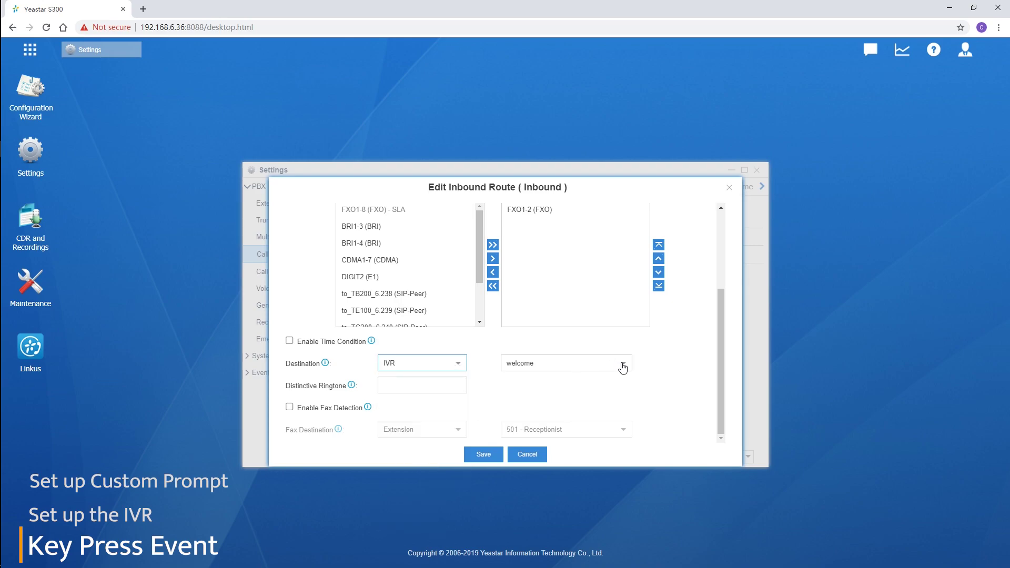
left_click(623, 366)
left_click(605, 378)
left_click(481, 456)
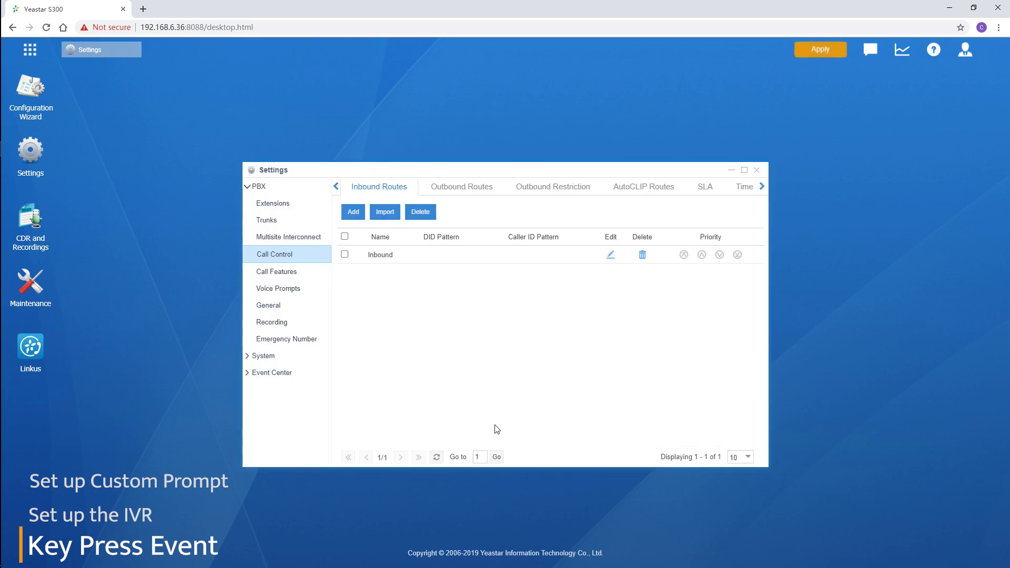
left_click(835, 51)
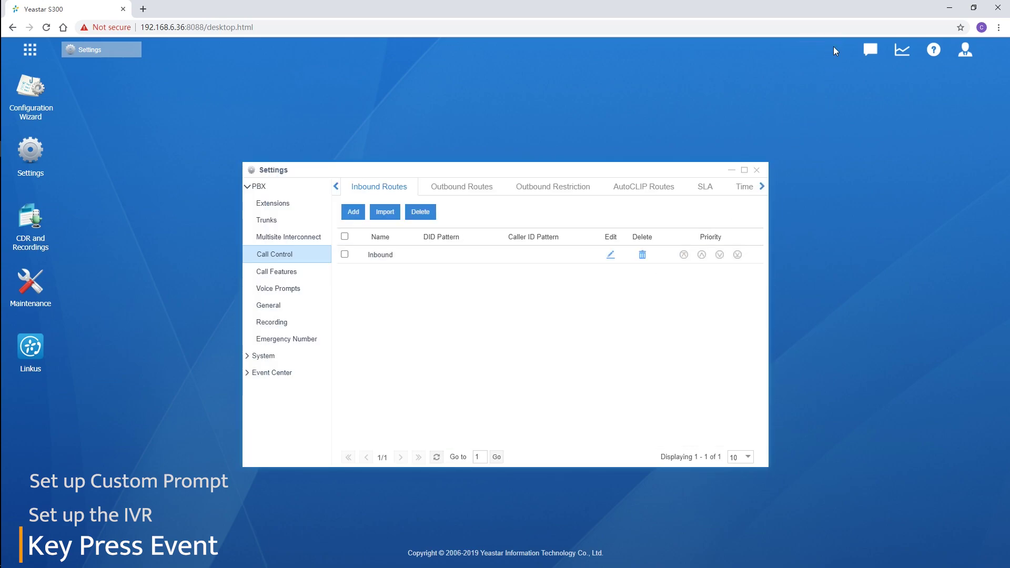